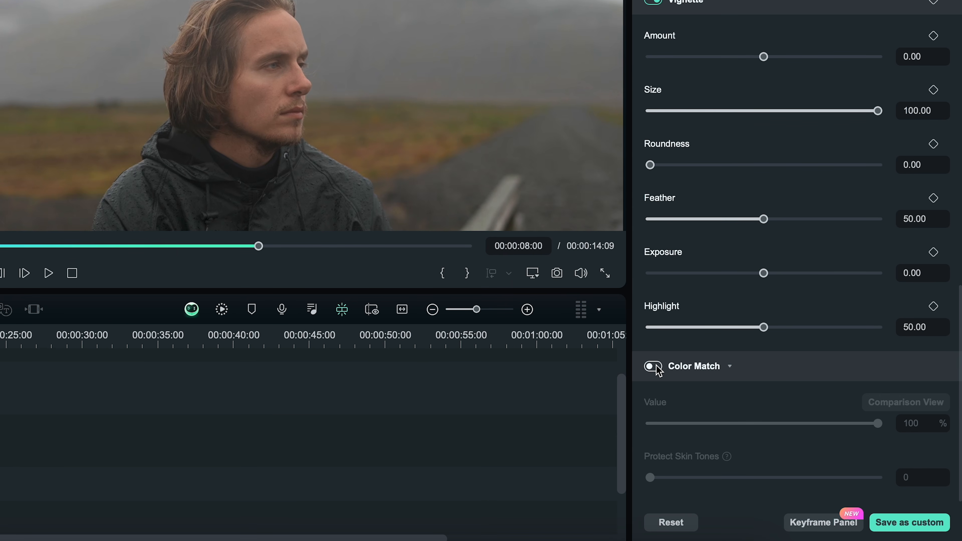
- Match the portrait clip's color to the blue winter reference frame at 00:00:10:24 using Color Match's comparison view
click(875, 411)
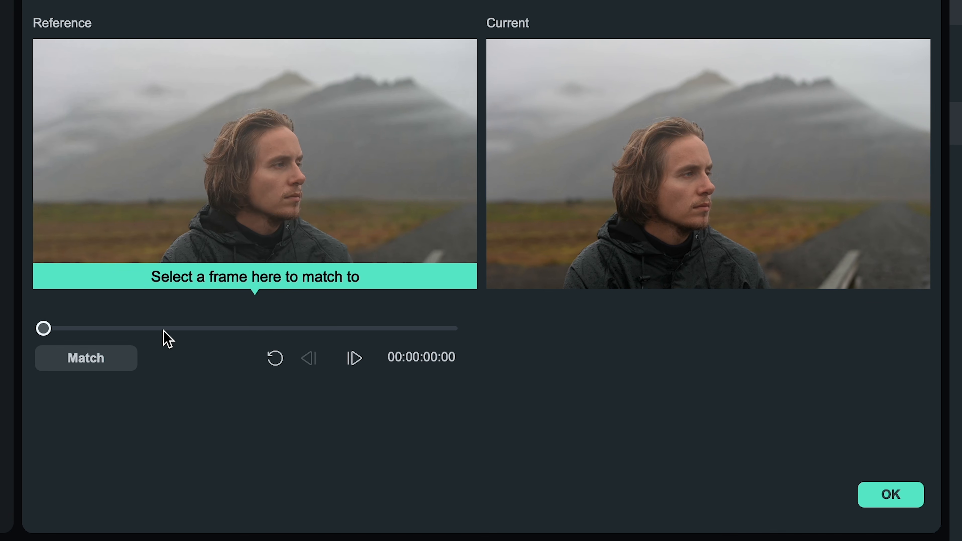
drag(169, 328, 344, 337)
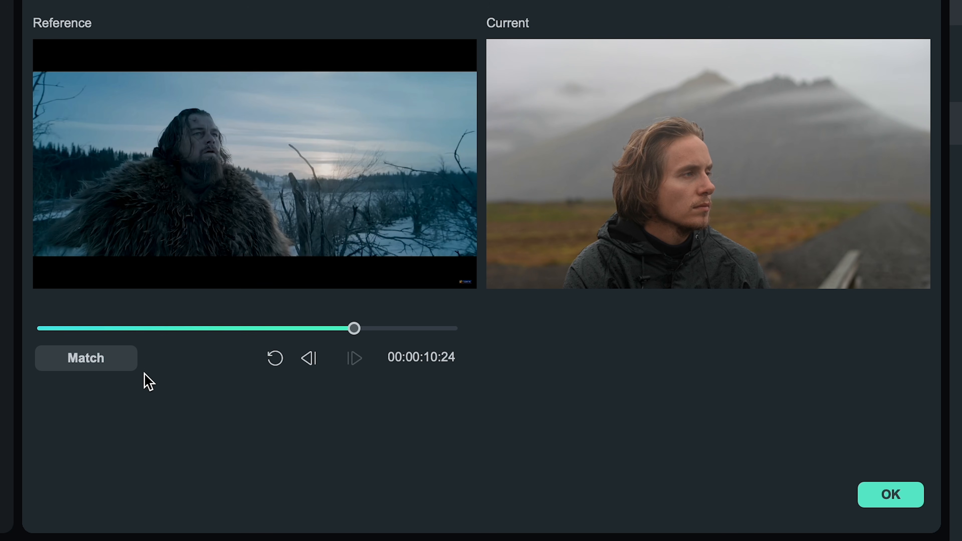
click(117, 364)
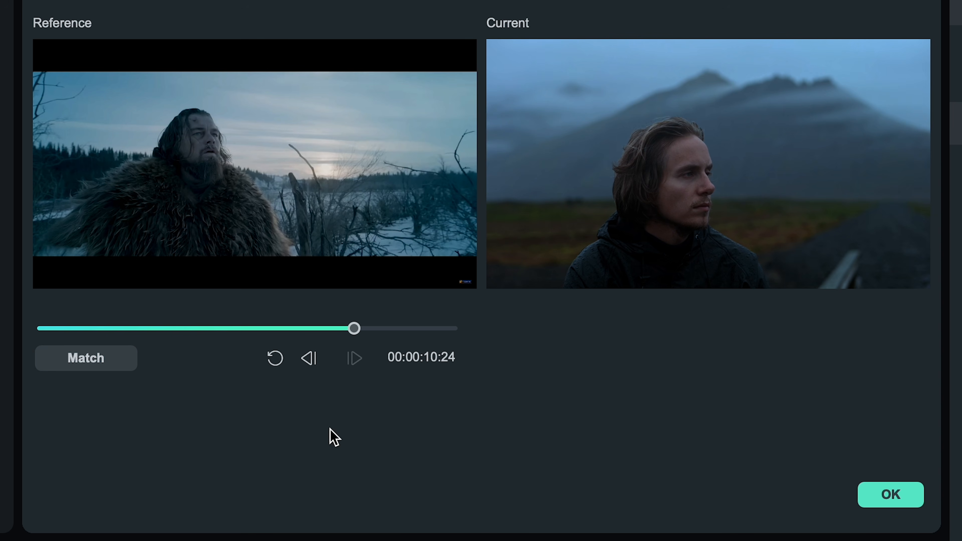
click(859, 494)
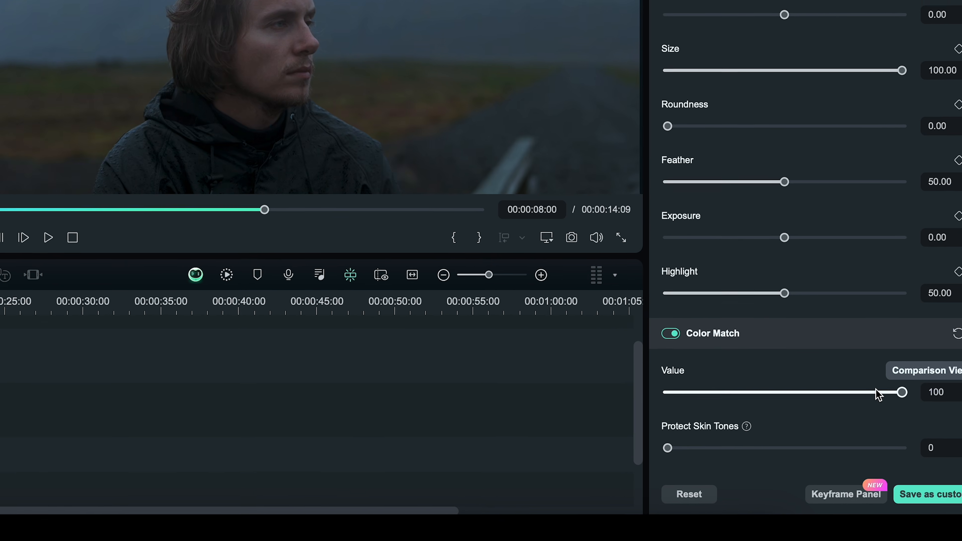
drag(961, 491, 961, 492)
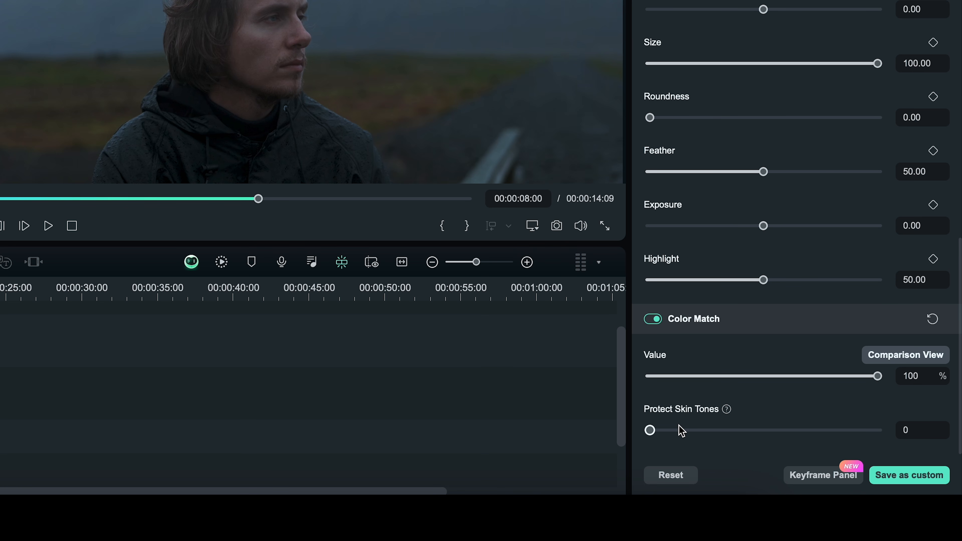
- Set the color-matched clip's contrast to 30 and its vibrance to -25
scroll(681, 431, up, 10)
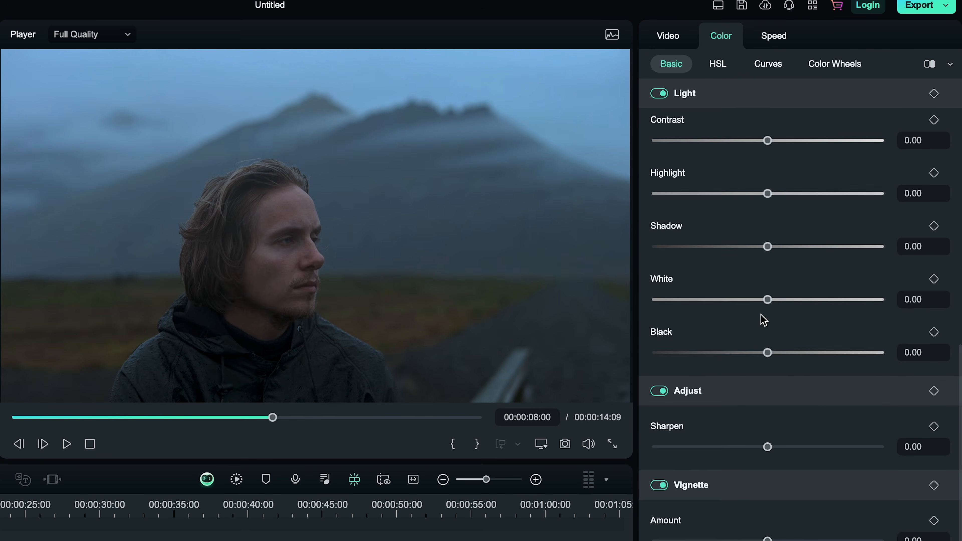
scroll(763, 320, up, 4)
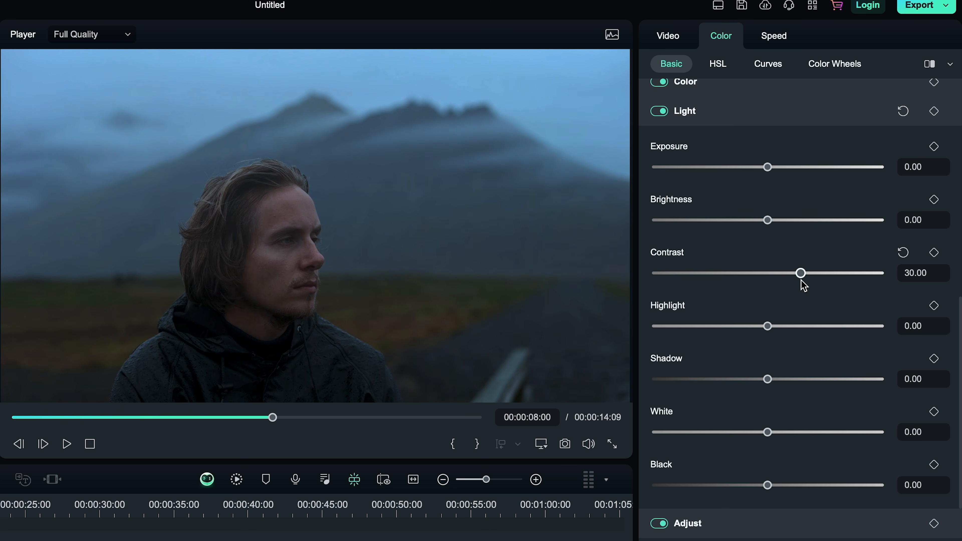
scroll(799, 296, up, 5)
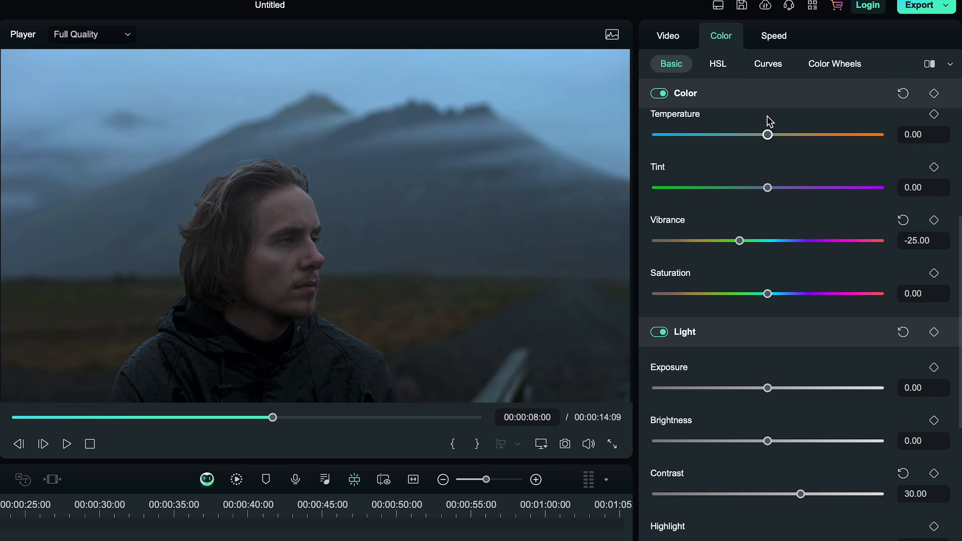
- Add a midpoint to the portrait clip's luma curve and raise it slightly to lift the midtones
click(767, 64)
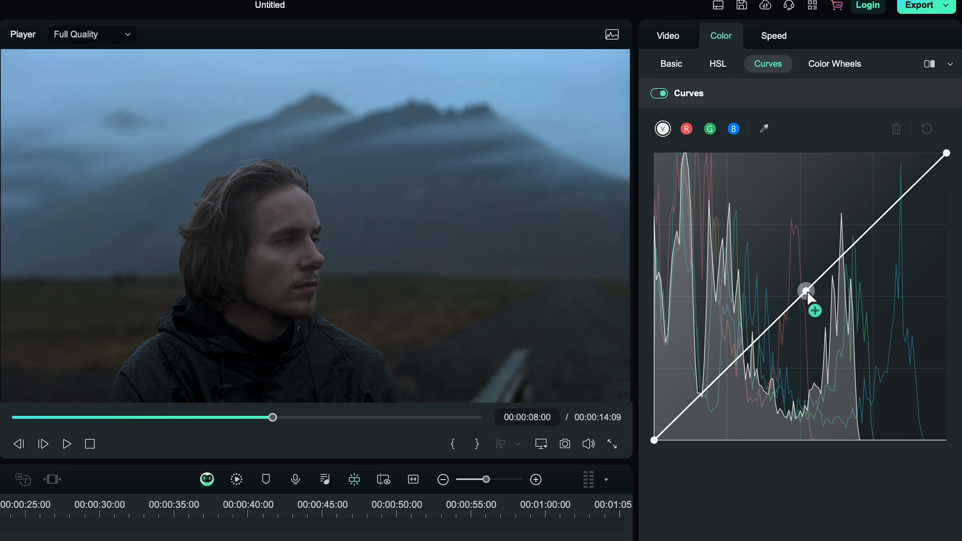
drag(803, 288, 799, 277)
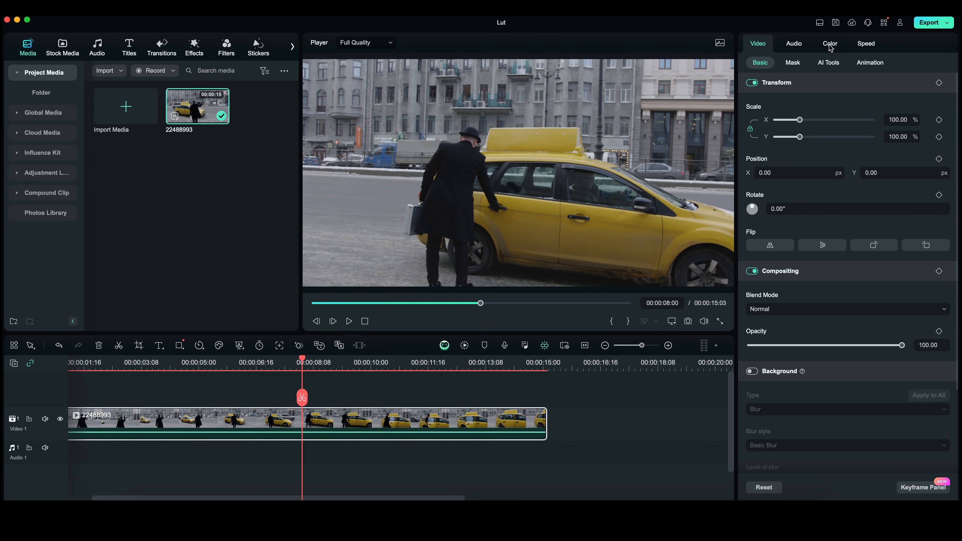
- Apply the Batman LUT preset to the yellow taxi clip
click(830, 44)
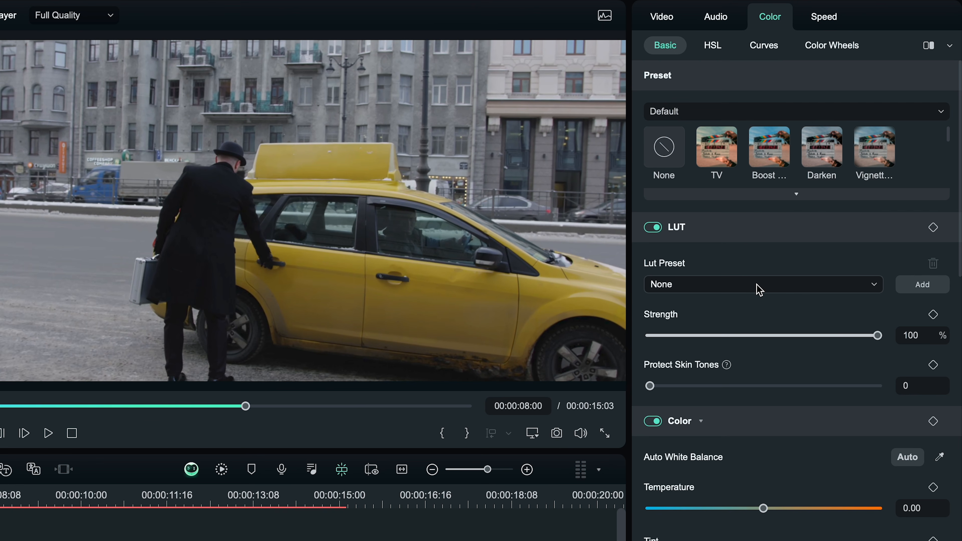
click(759, 290)
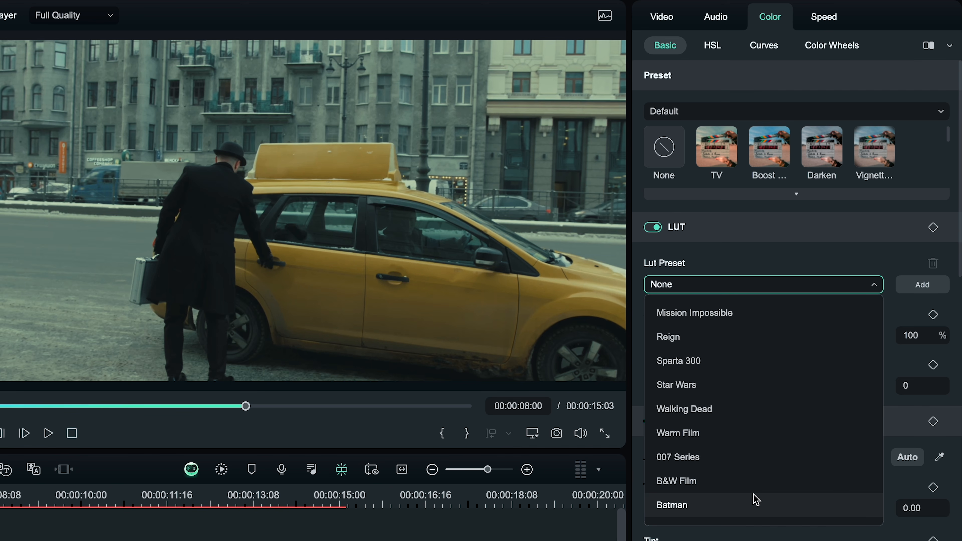
scroll(753, 497, down, 3)
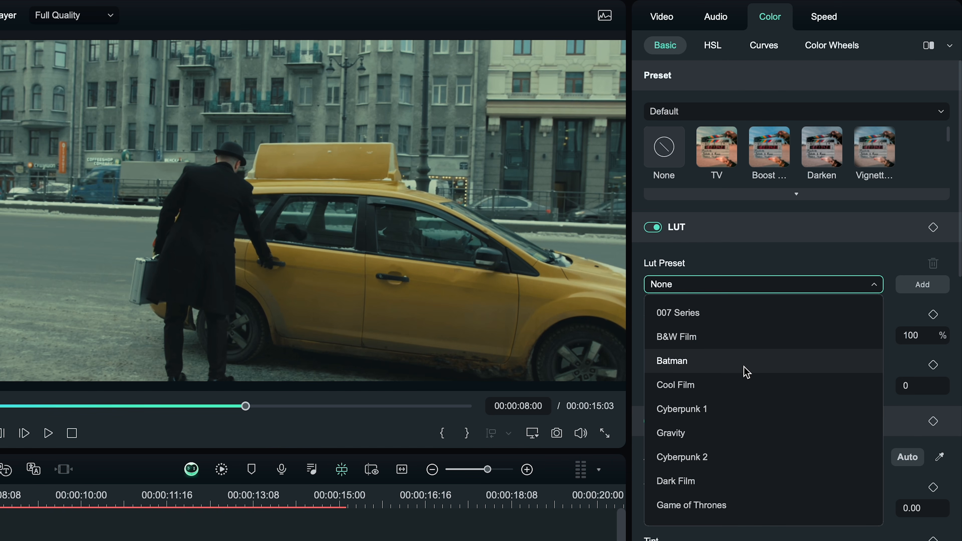
click(746, 373)
- Set the taxi clip's vibrance to 16, contrast to 35 and highlight to -8
scroll(746, 371, down, 5)
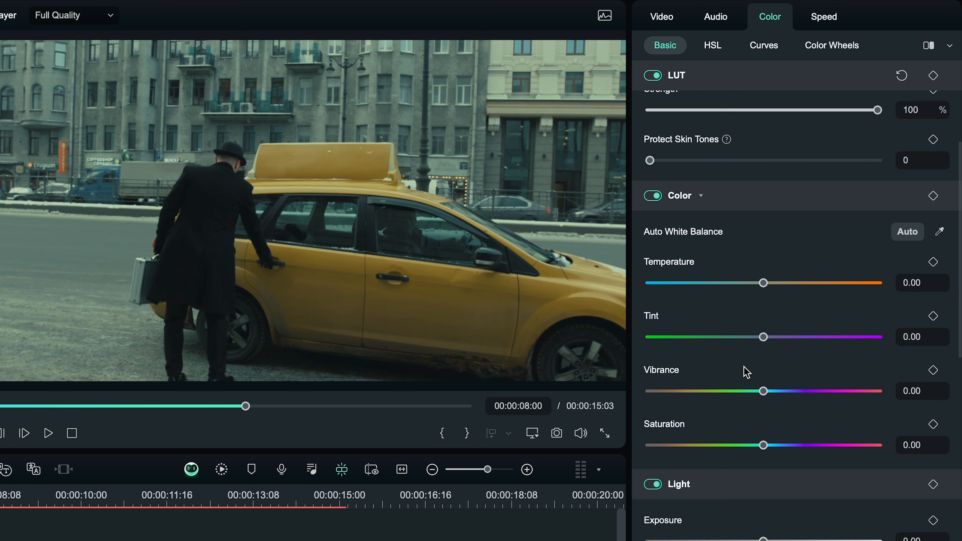
scroll(783, 352, down, 2)
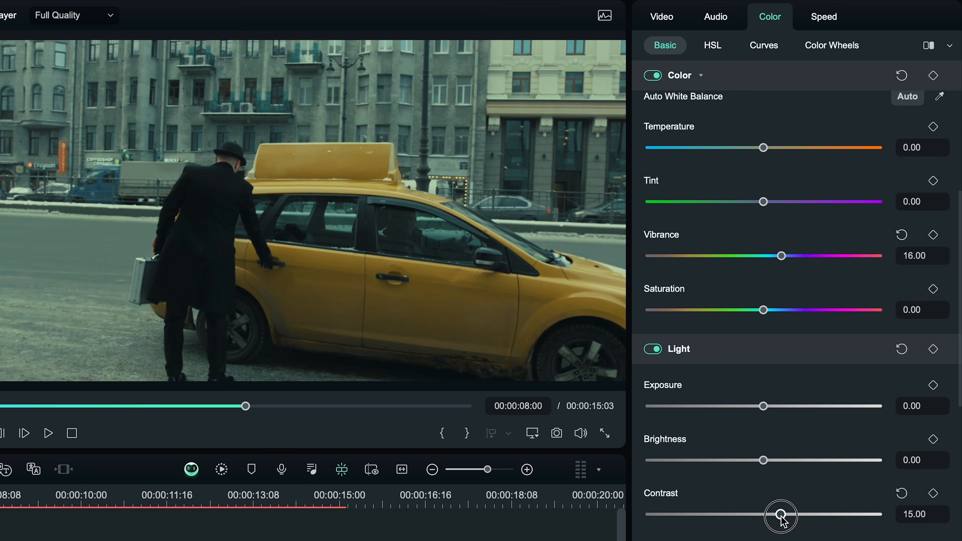
scroll(799, 481, down, 3)
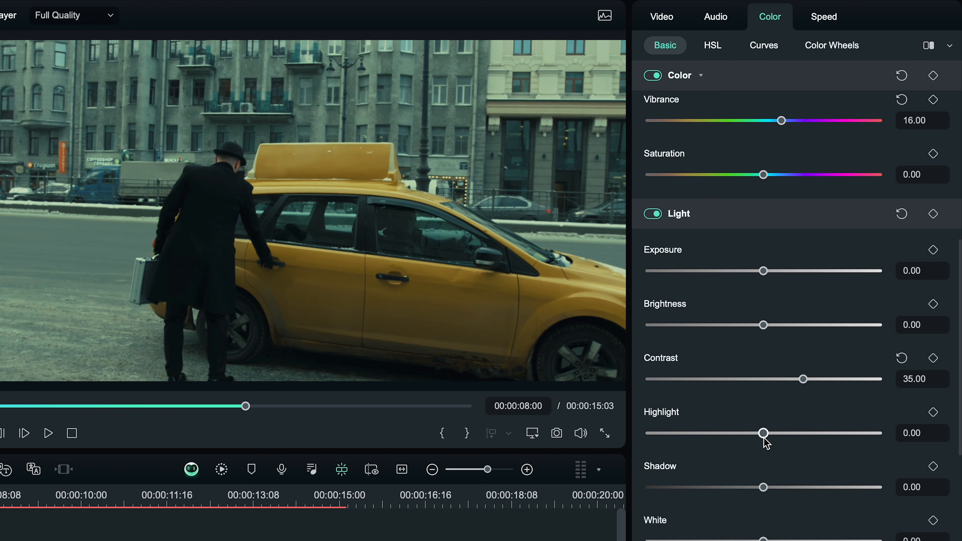
drag(735, 433, 781, 433)
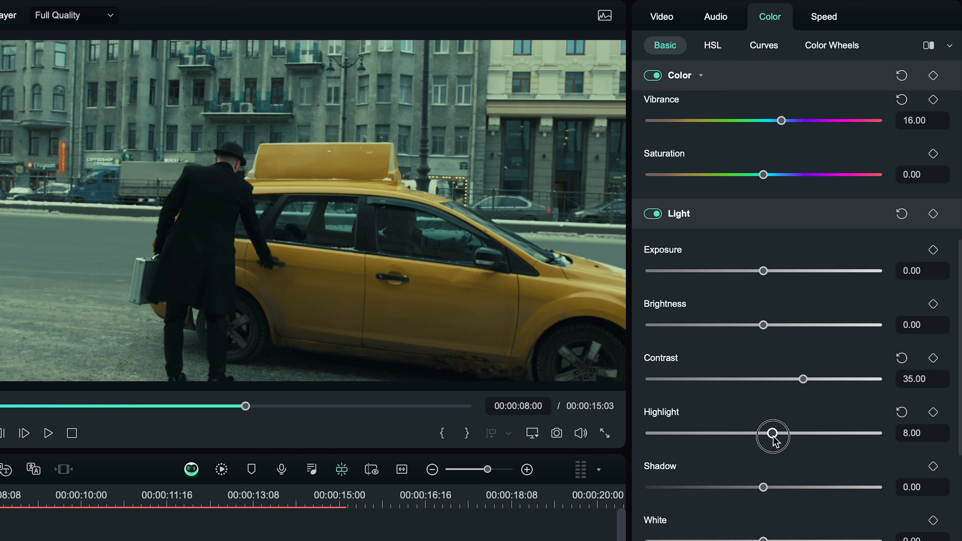
scroll(766, 445, down, 1)
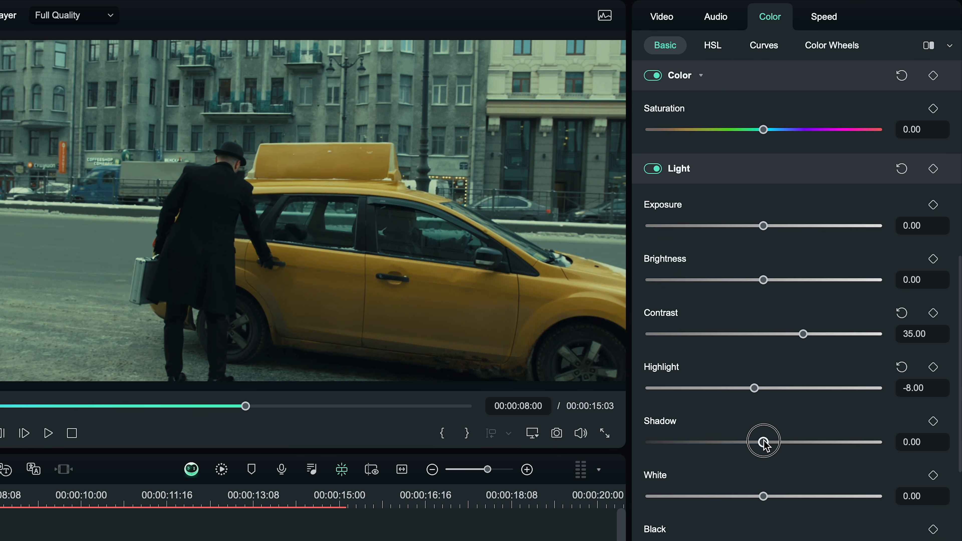
- Shape the taxi clip's luma curve into a subtle S with four points, lowering the shadows and lifting the upper tones
click(764, 55)
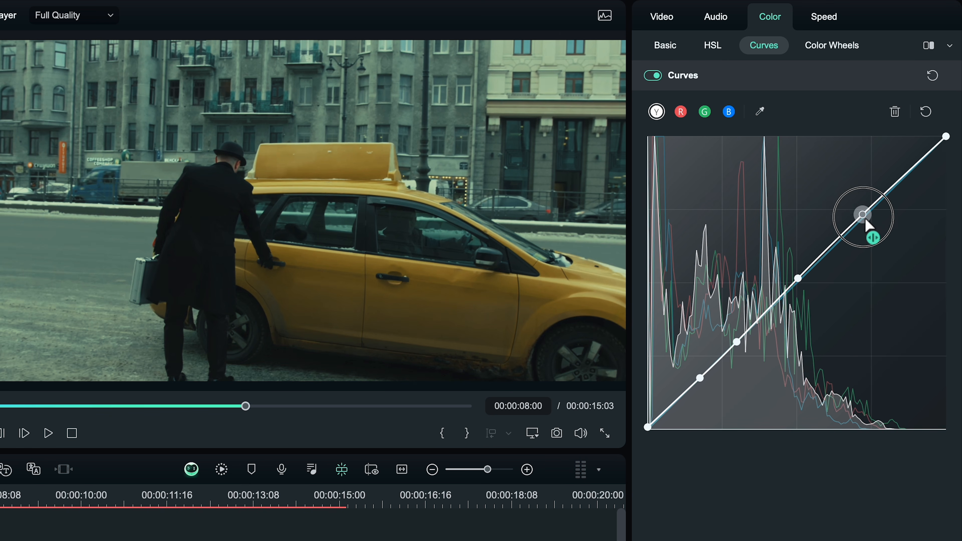
- Play the wind turbine clip and preview the available Cinematic filters on it
key(space)
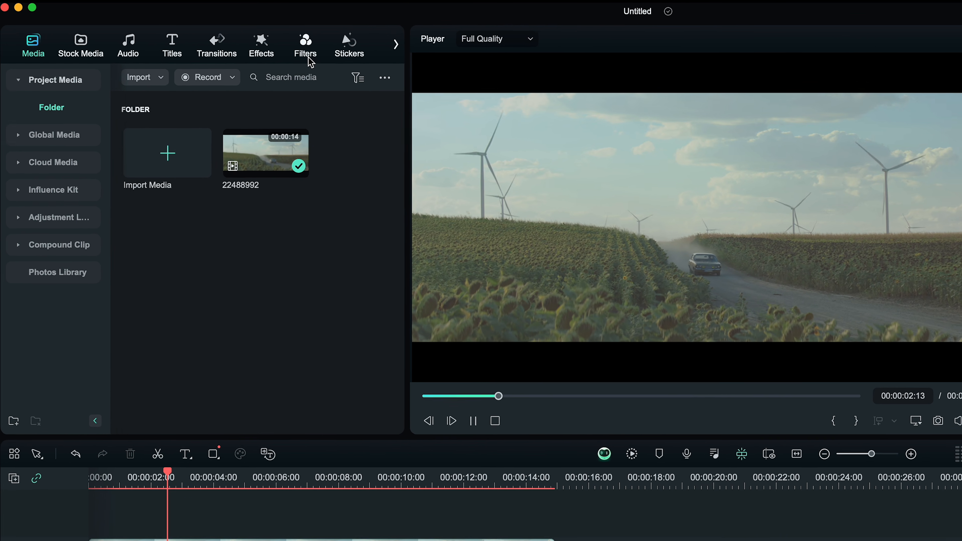
click(228, 53)
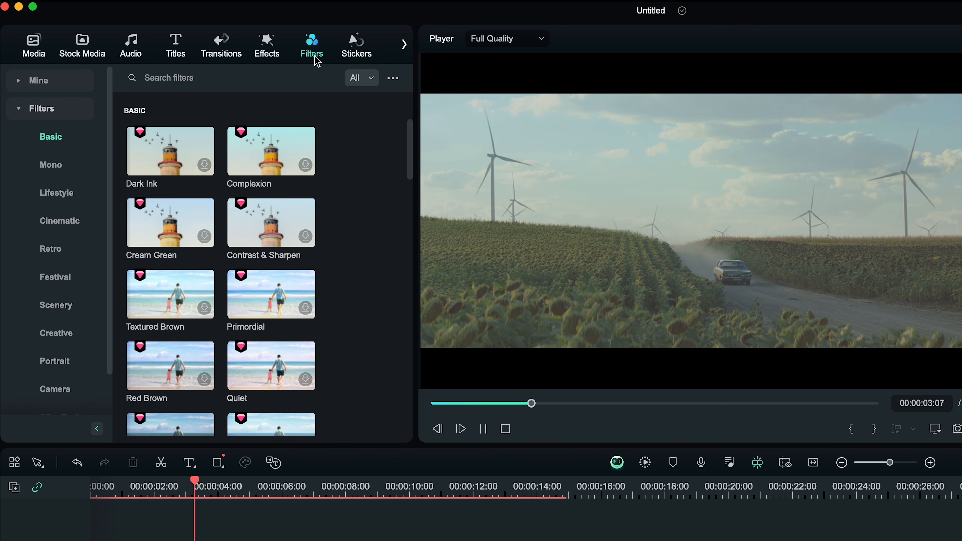
click(60, 221)
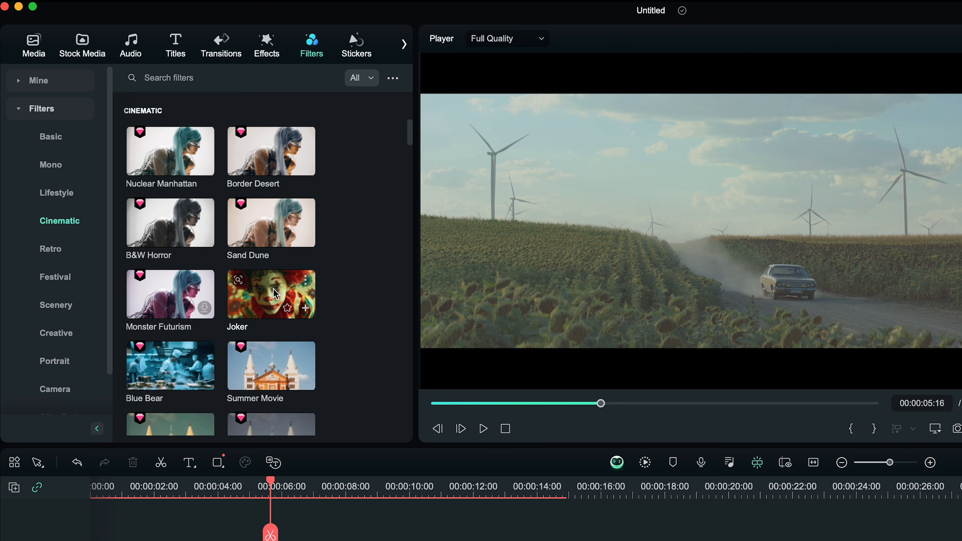
scroll(276, 295, down, 10)
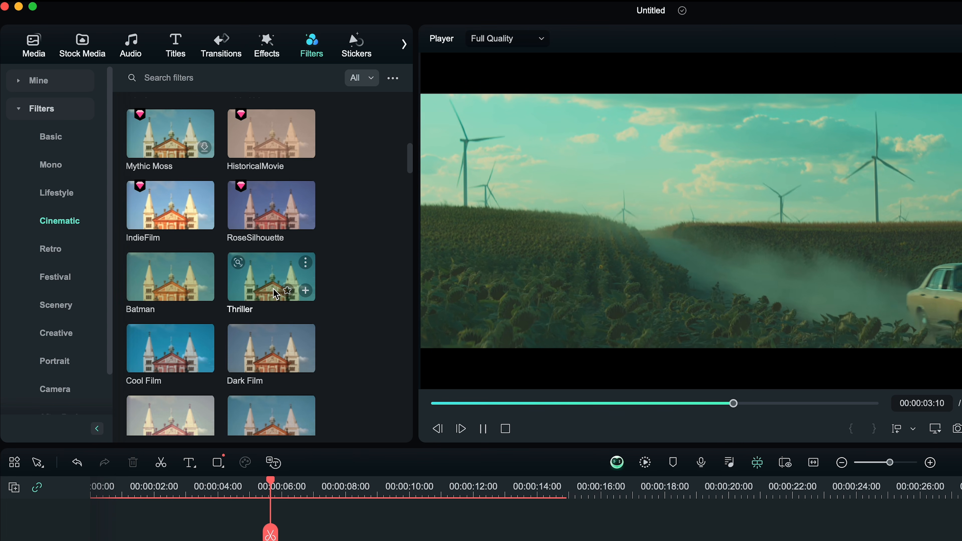
scroll(275, 295, down, 6)
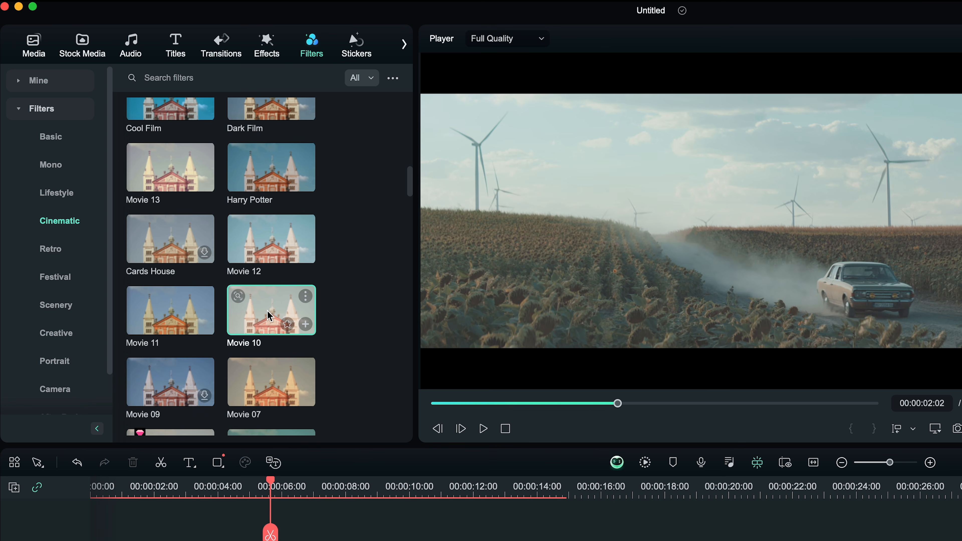
scroll(270, 316, down, 10)
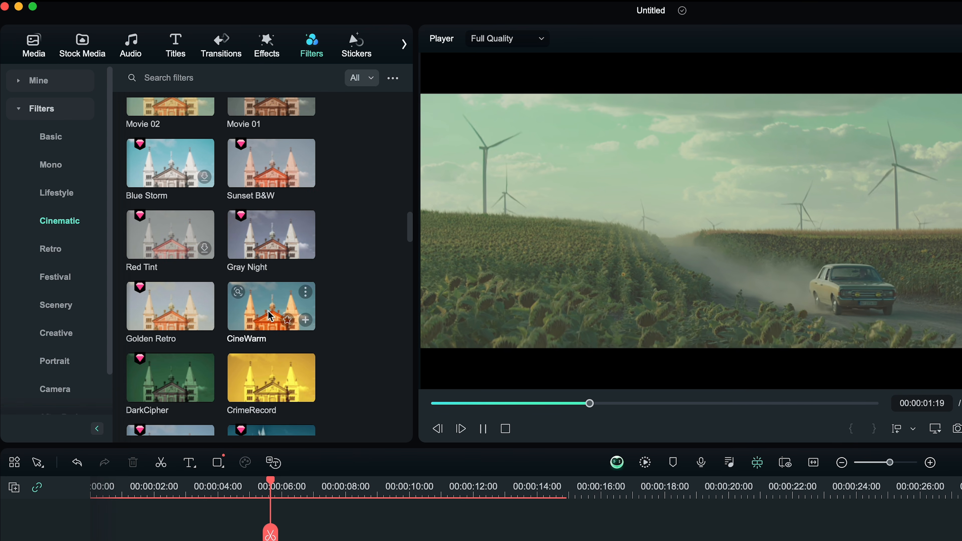
scroll(268, 266, down, 8)
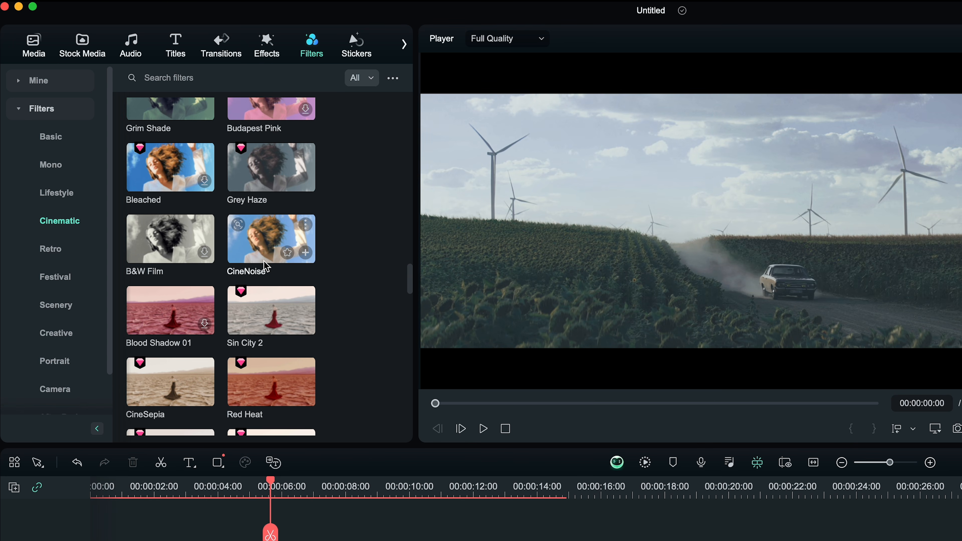
scroll(269, 259, down, 10)
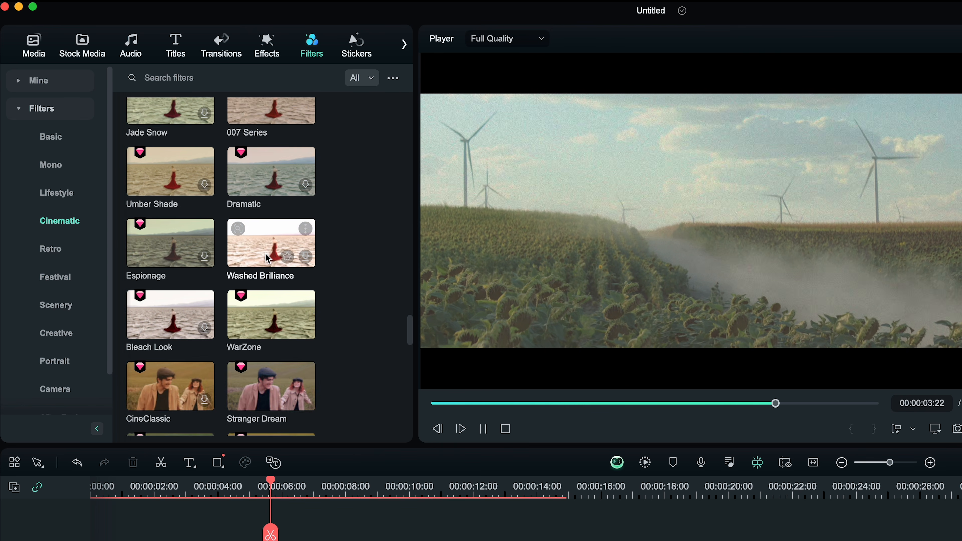
scroll(268, 259, up, 15)
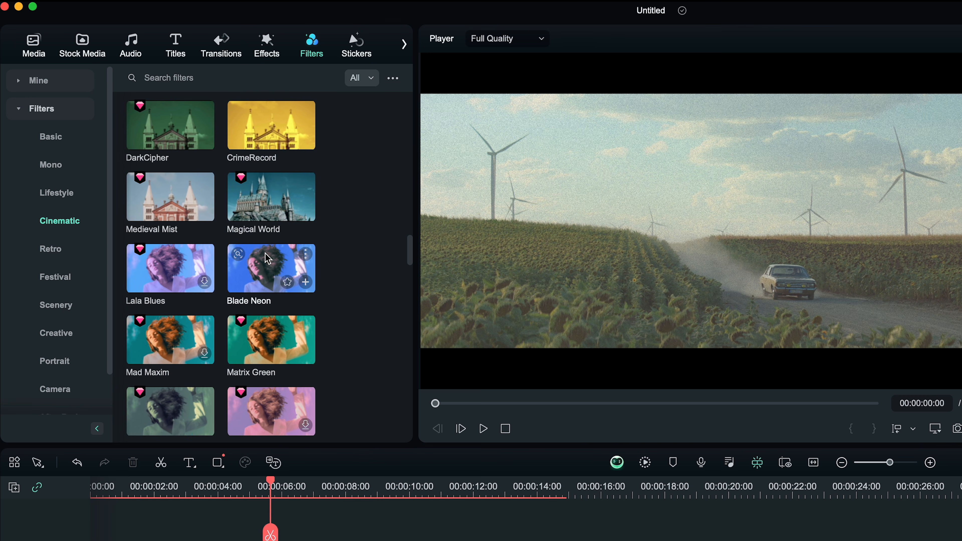
- Place the CineWarm filter on the track above clip 22488992 and stretch it over the clip's full length
click(275, 246)
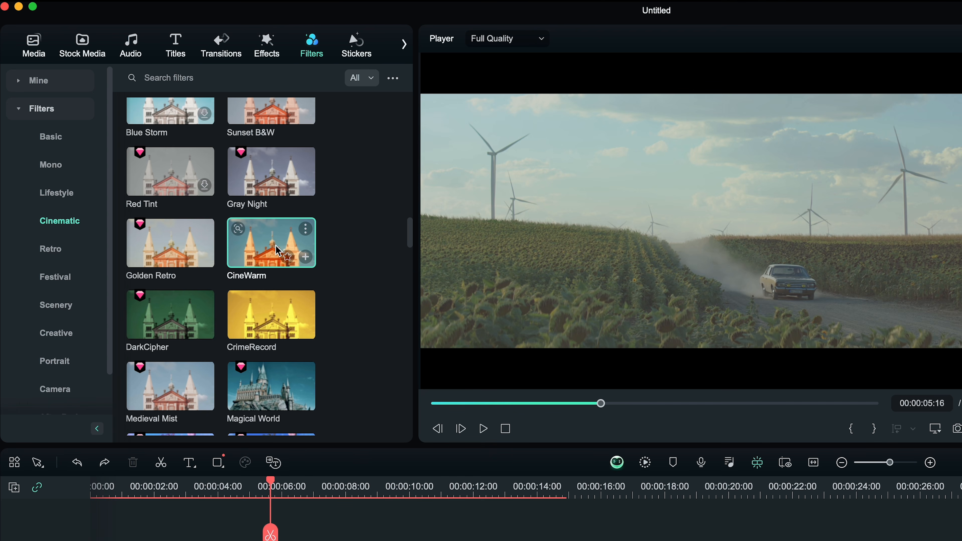
drag(267, 241, 91, 378)
drag(386, 376, 568, 379)
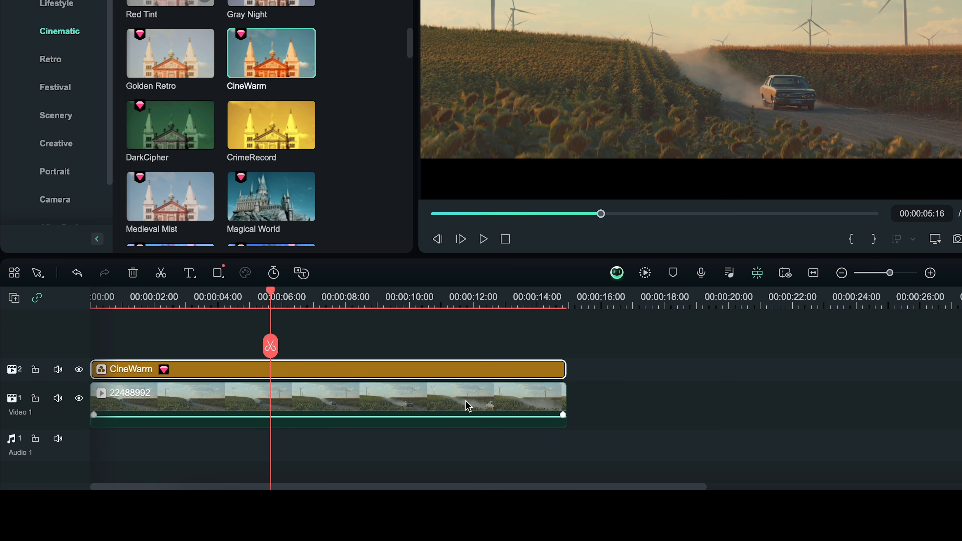
- Set the saturation of clip 22488992 to -6 and its contrast to 7
click(468, 406)
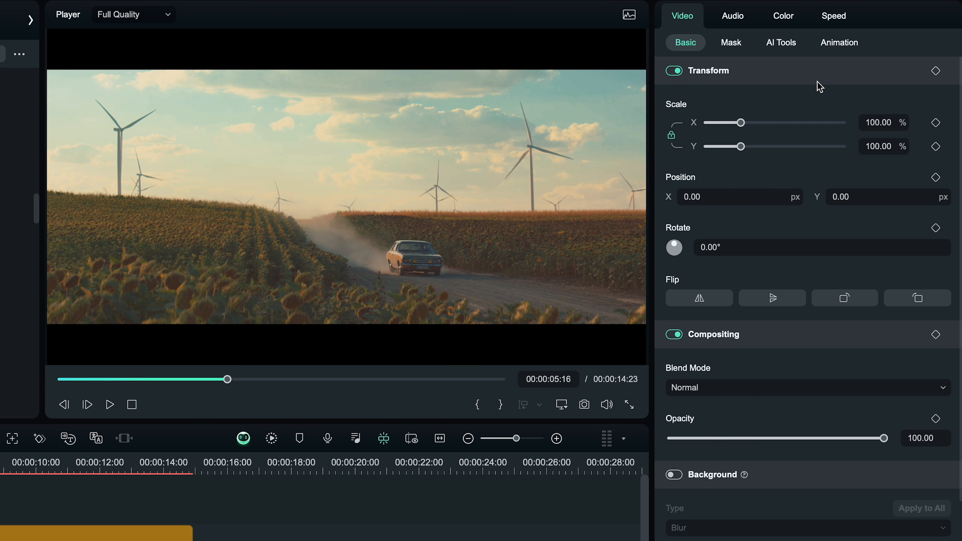
click(783, 16)
scroll(801, 449, down, 5)
drag(777, 458, 784, 480)
scroll(803, 470, down, 4)
scroll(807, 450, down, 4)
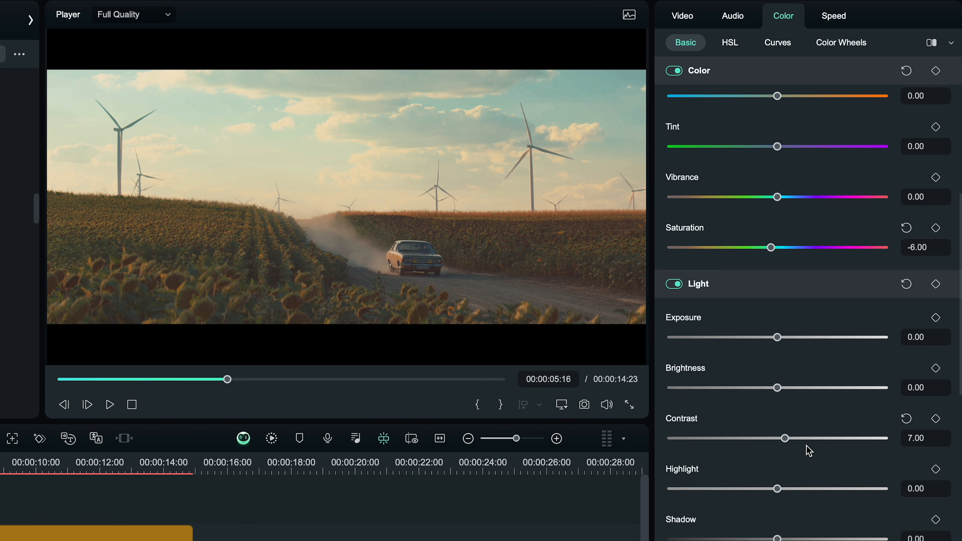
- Add three control points to the wind turbine clip's luma curve, lifting the midtones slightly
click(778, 42)
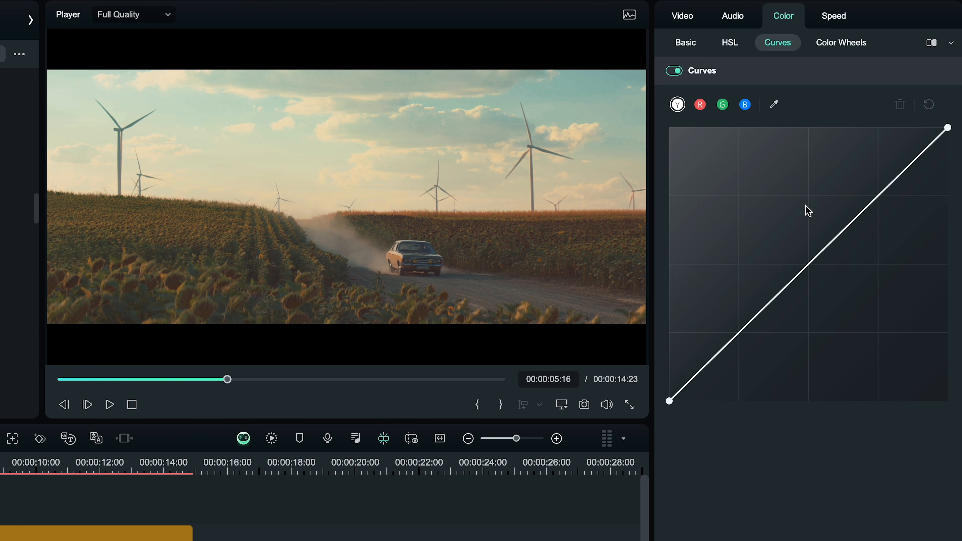
click(833, 240)
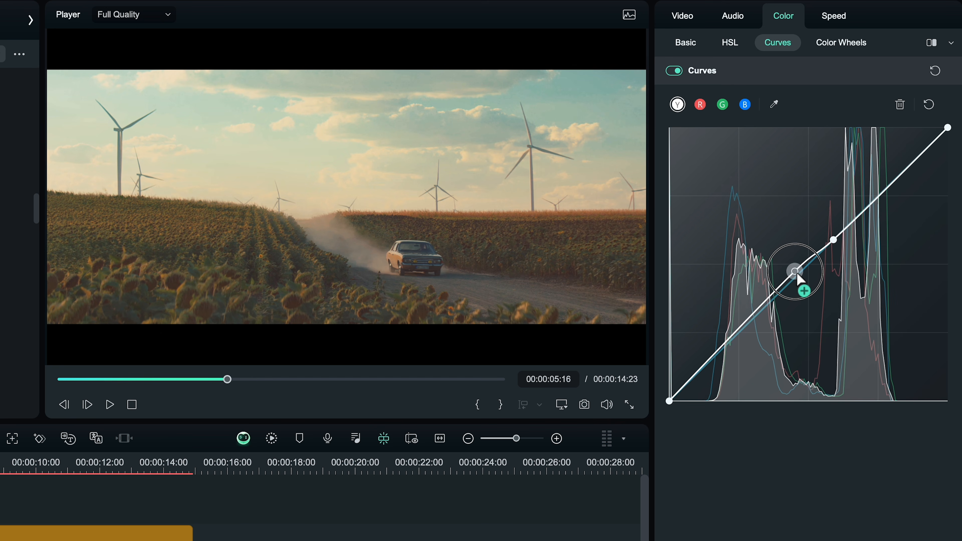
click(757, 311)
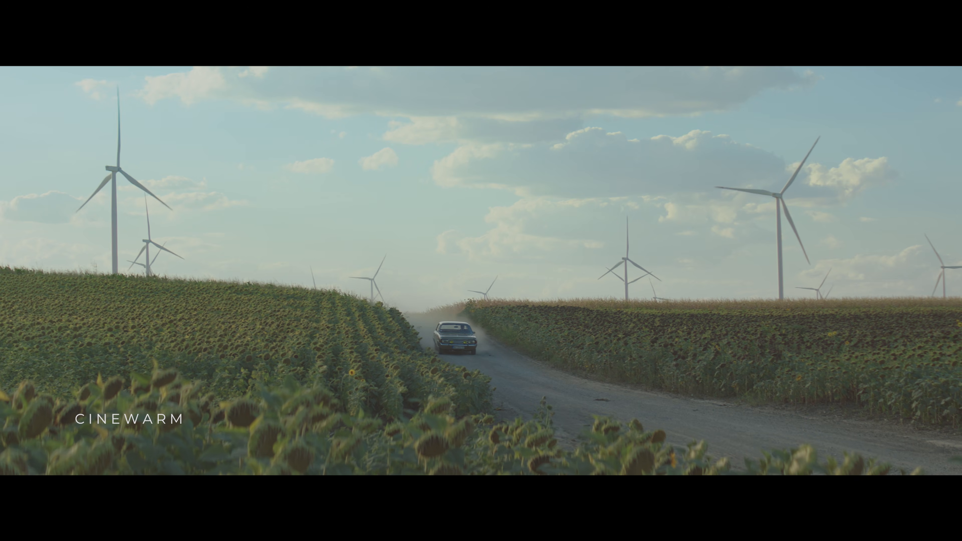